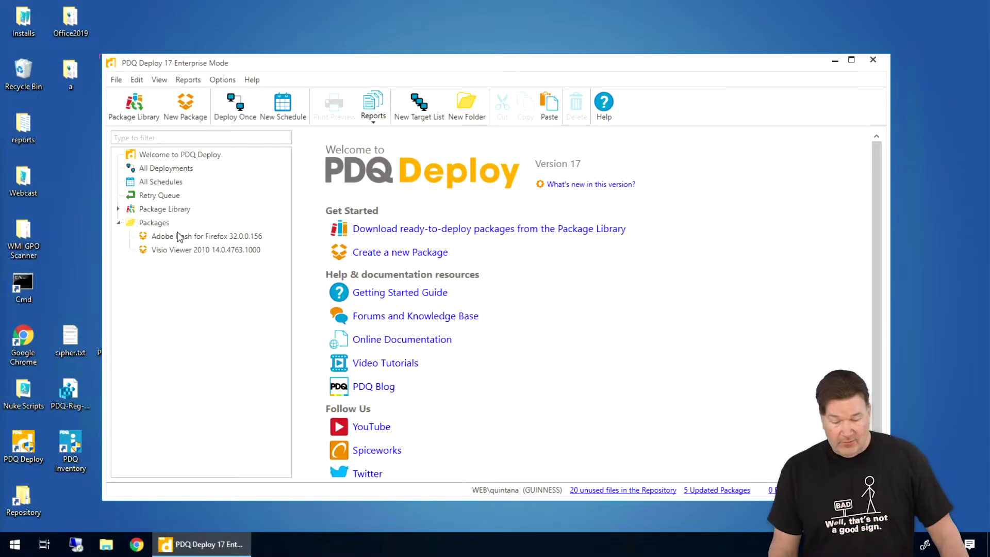
Step: Show the Package Library and check Adobe Flash for Firefox 32.0.0.156
click(158, 211)
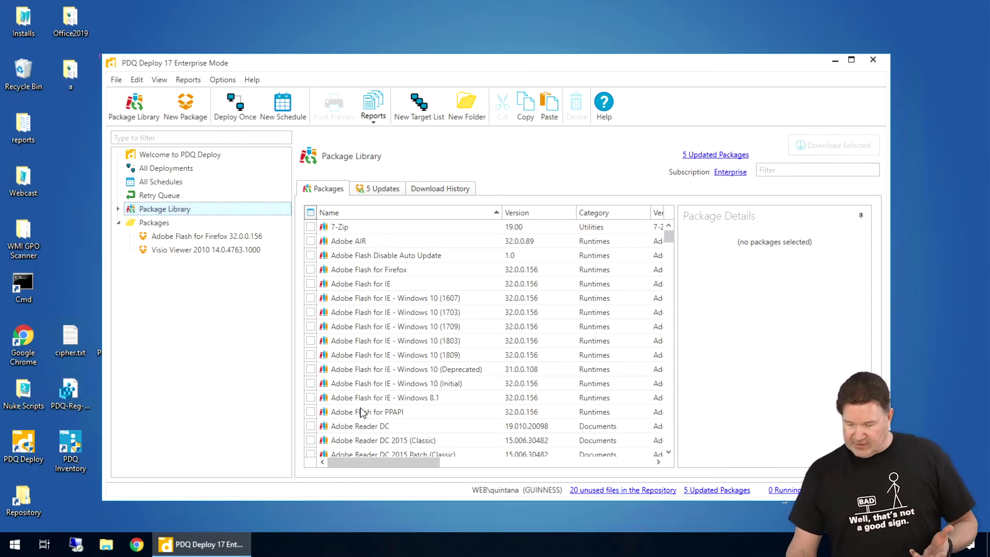
click(345, 271)
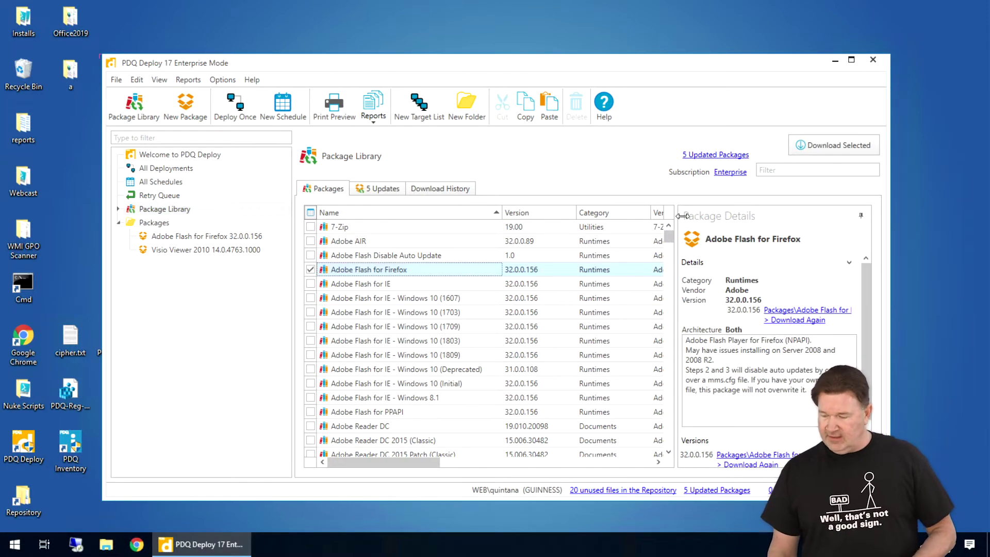
Step: Download the checked Flash package and open the existing Adobe Flash for Firefox package to review its steps
click(840, 151)
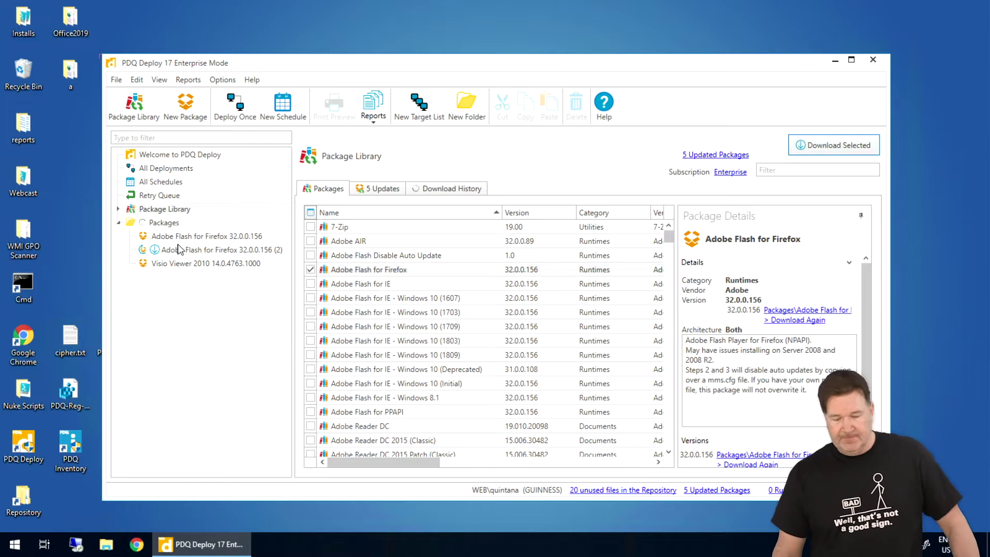
click(197, 237)
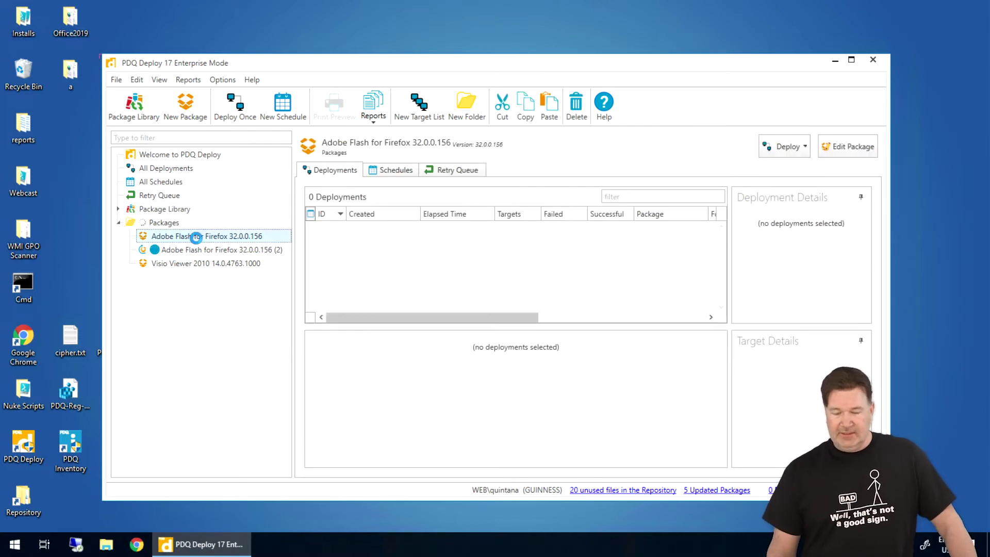
double_click(197, 238)
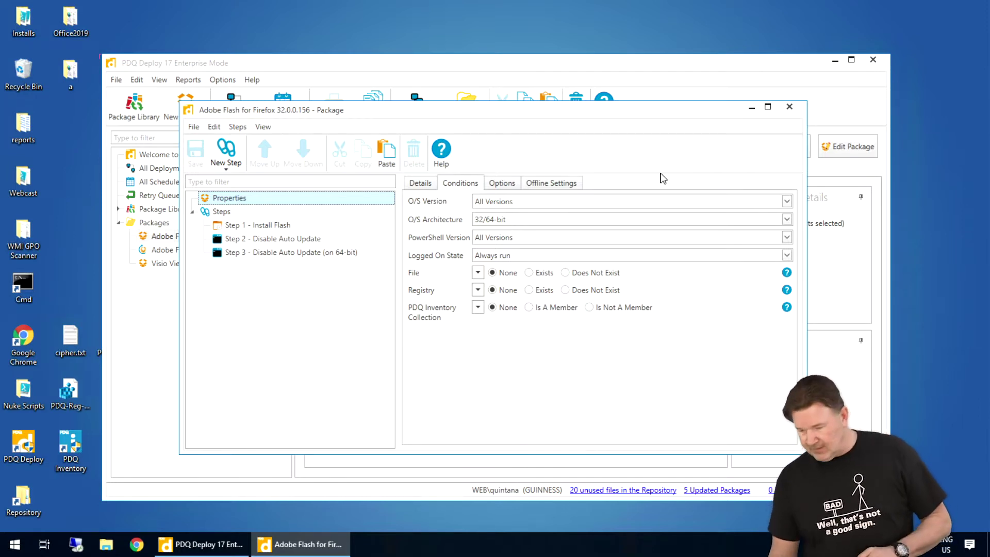
Step: Close the package editor and recheck the Adobe Flash for Firefox details in the Package Library
click(789, 107)
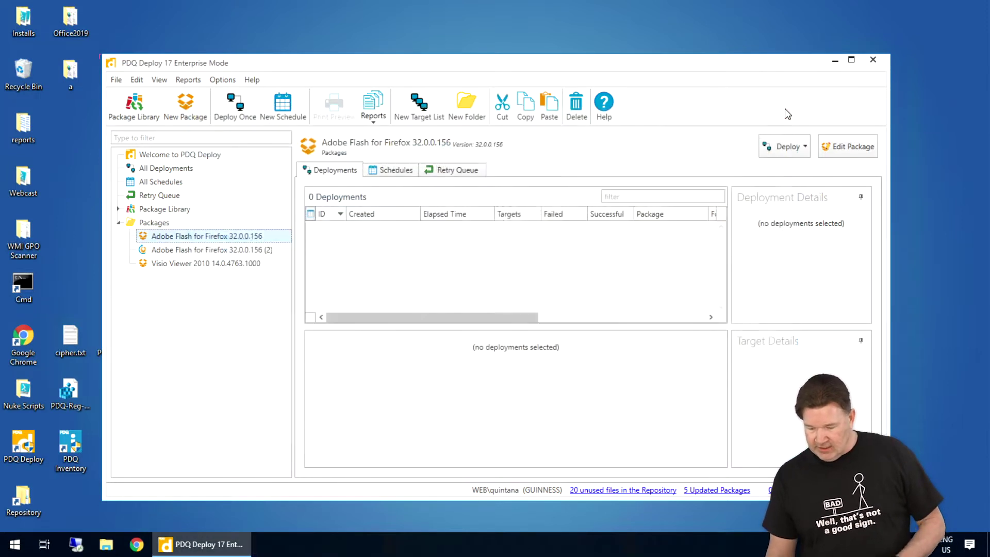
click(172, 210)
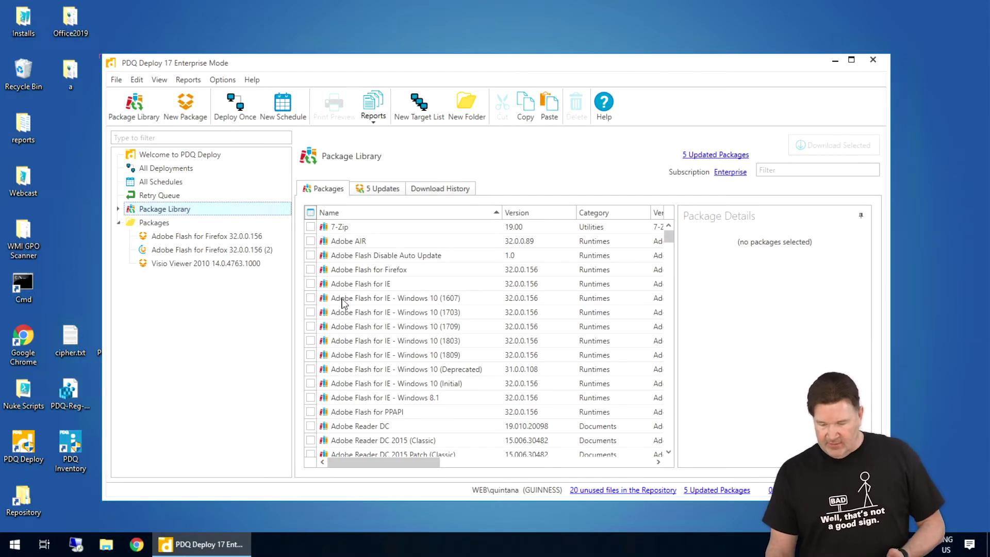
click(374, 271)
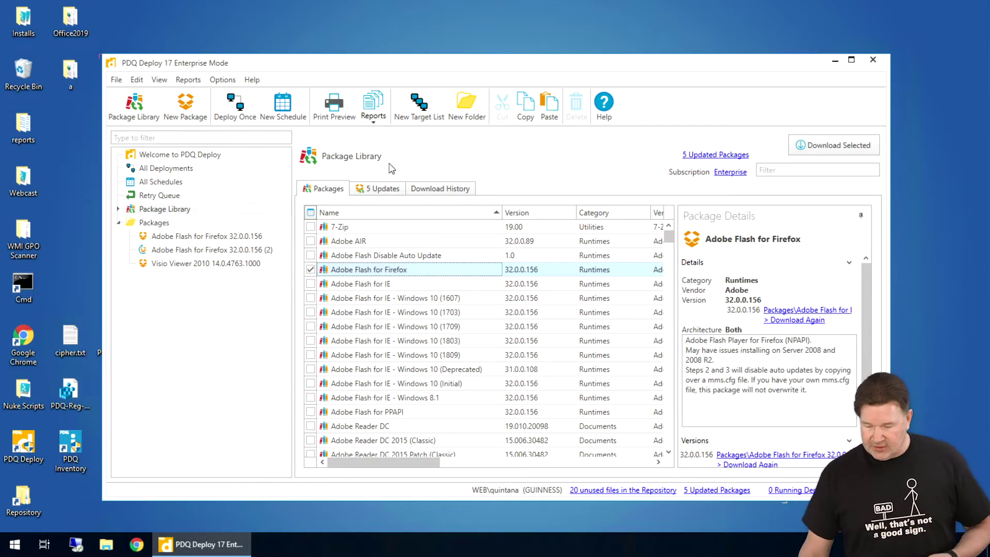
Step: Delete the Adobe Flash for Firefox 32.0.0.156 (2) duplicate and reselect the original Flash package
click(249, 257)
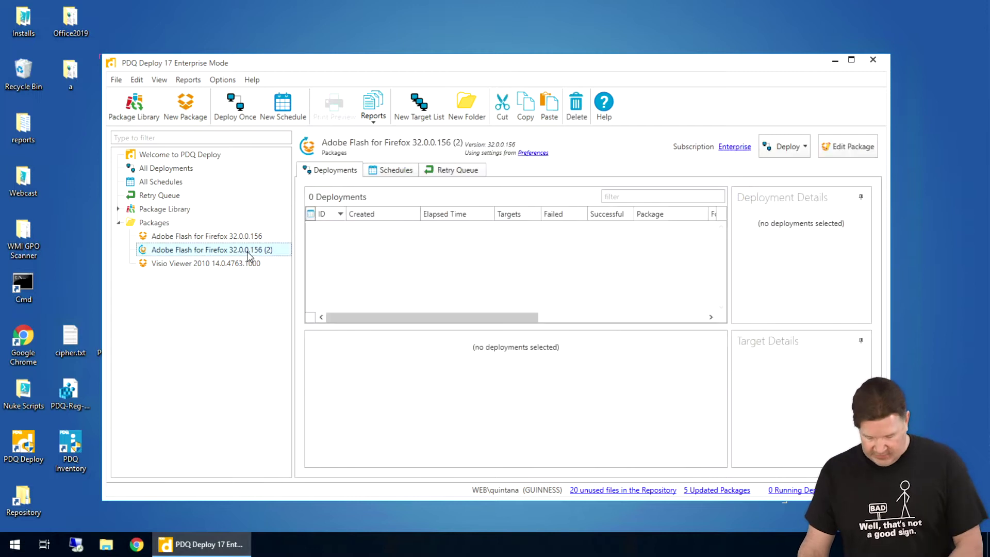
key(Delete)
click(473, 309)
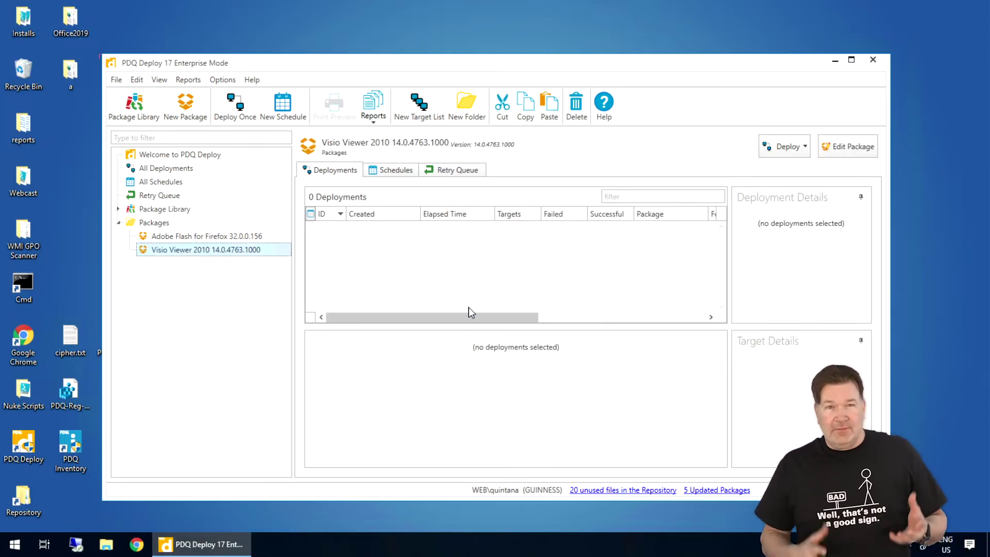
click(217, 238)
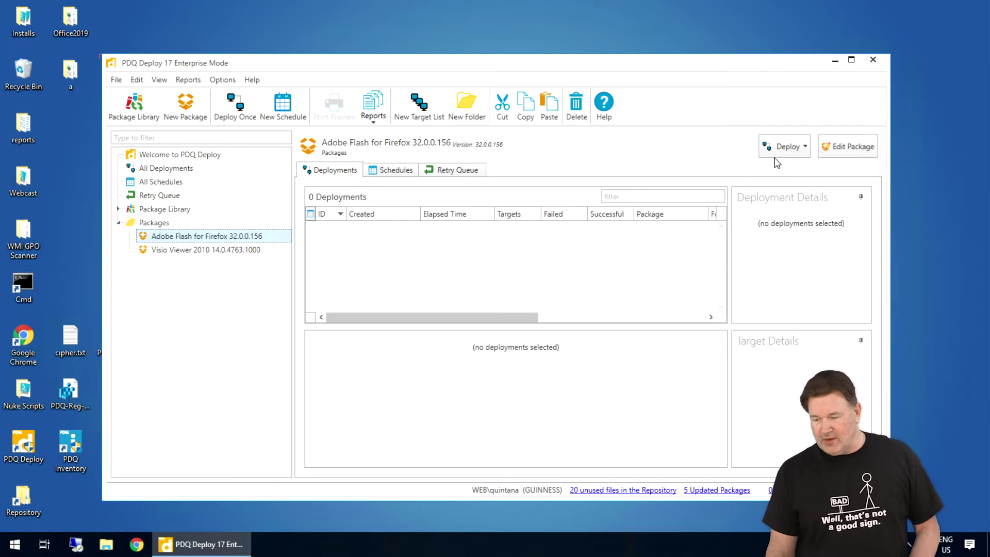
click(797, 146)
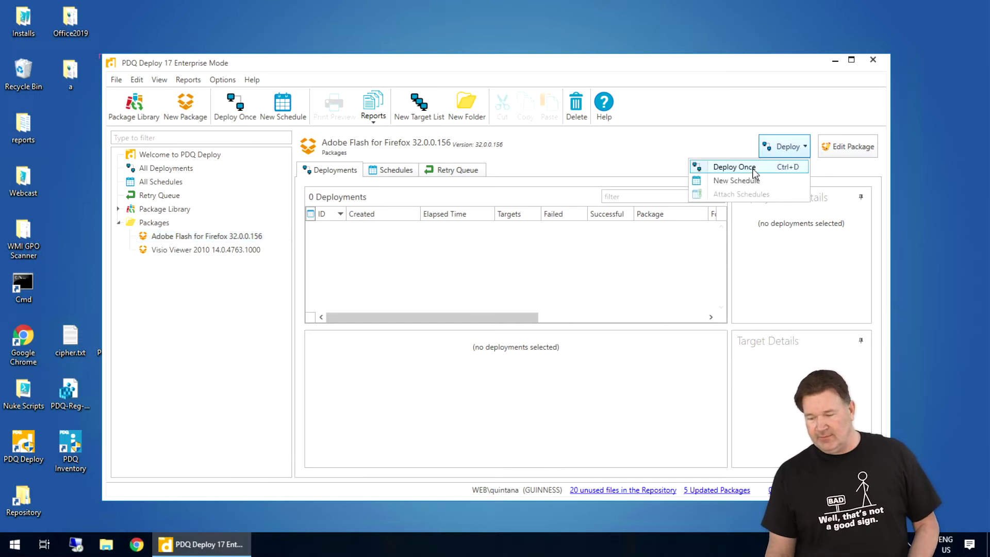
Step: Start a Deploy Once of Adobe Flash for Firefox with computer beth as the target
click(749, 167)
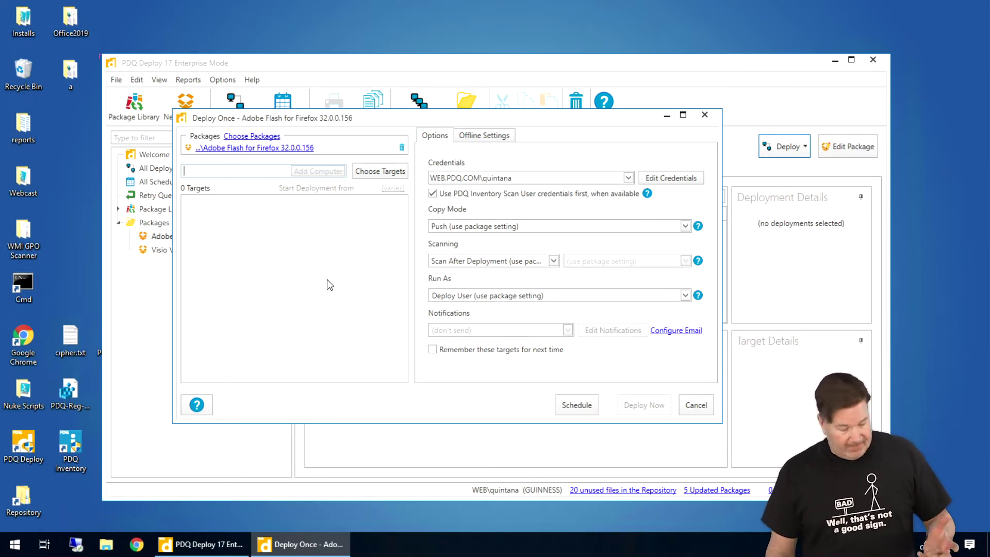
text(bc)
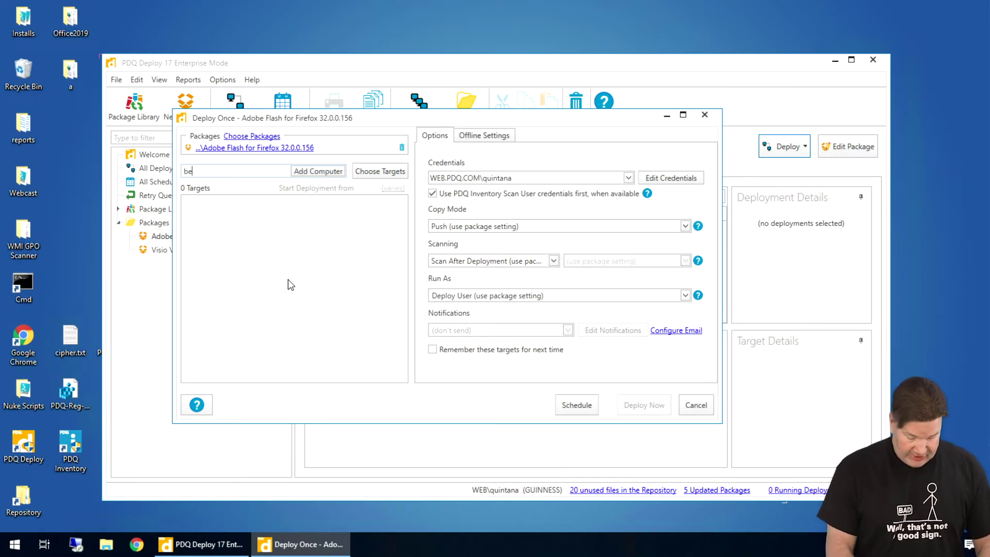
text(th)
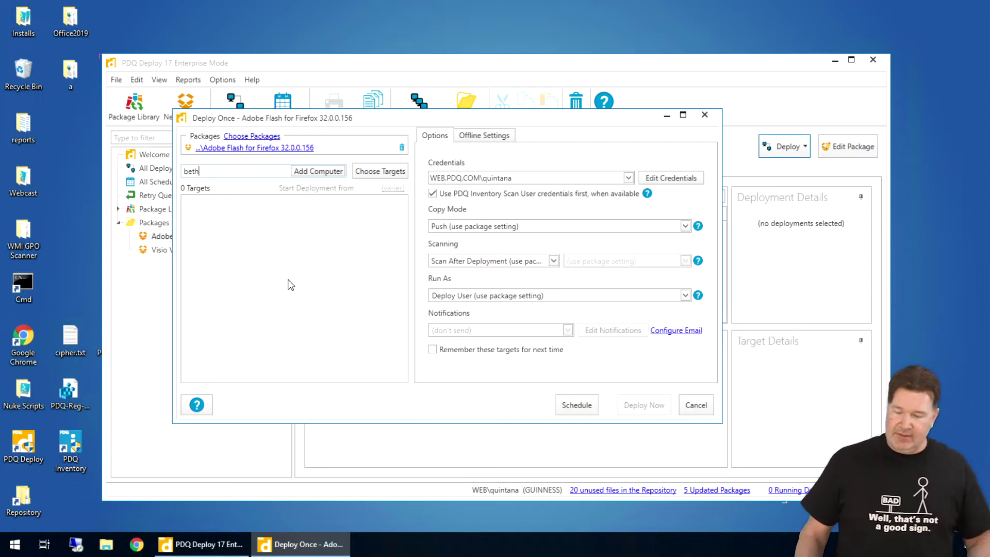
click(315, 173)
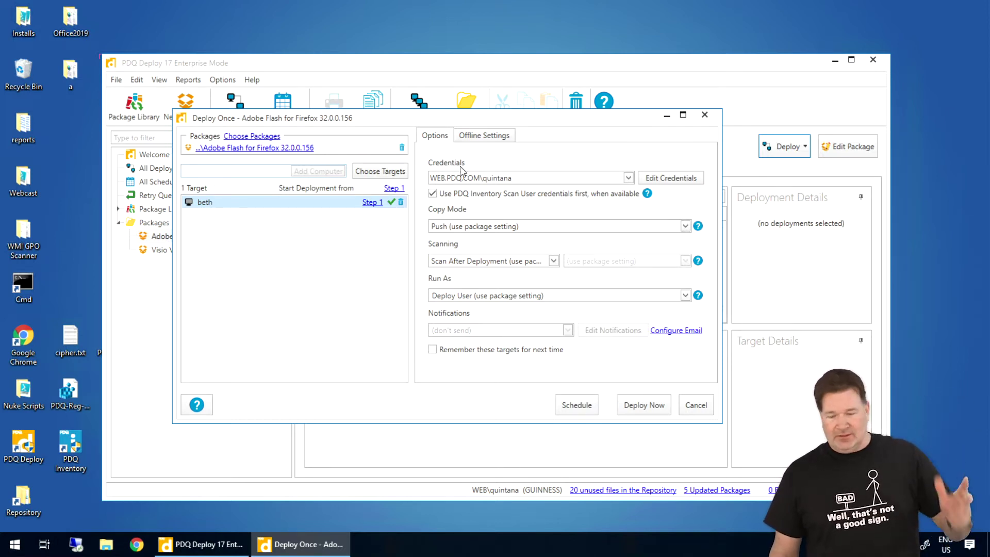
click(382, 178)
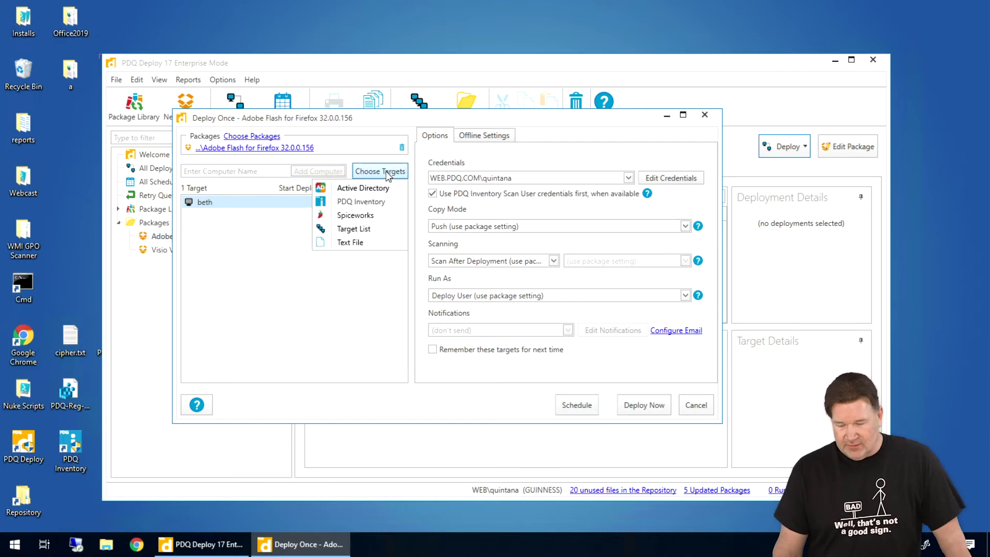
Step: Add Active Directory computers ALANRAILS through GUINNESS, excluding BETH, as six more targets
click(367, 190)
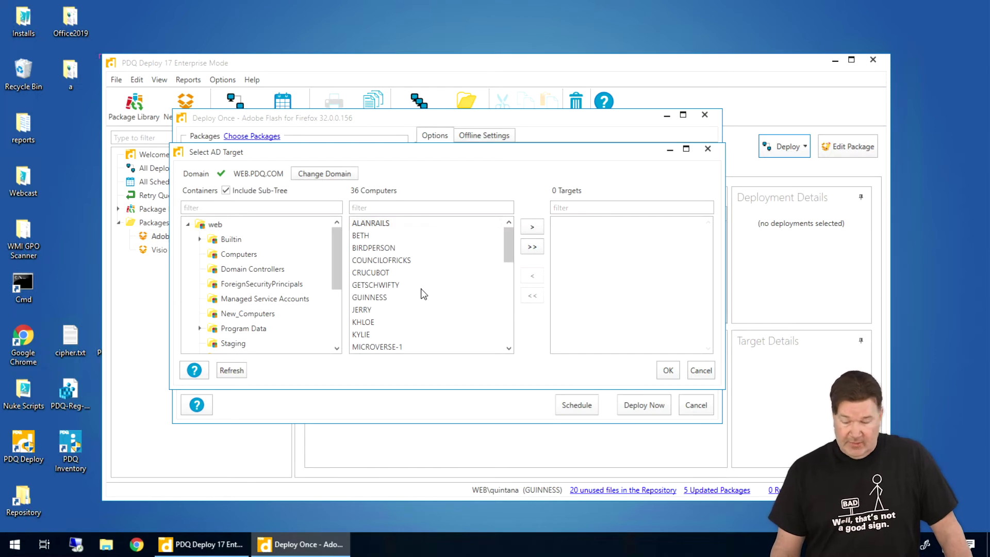
shift+click(392, 254)
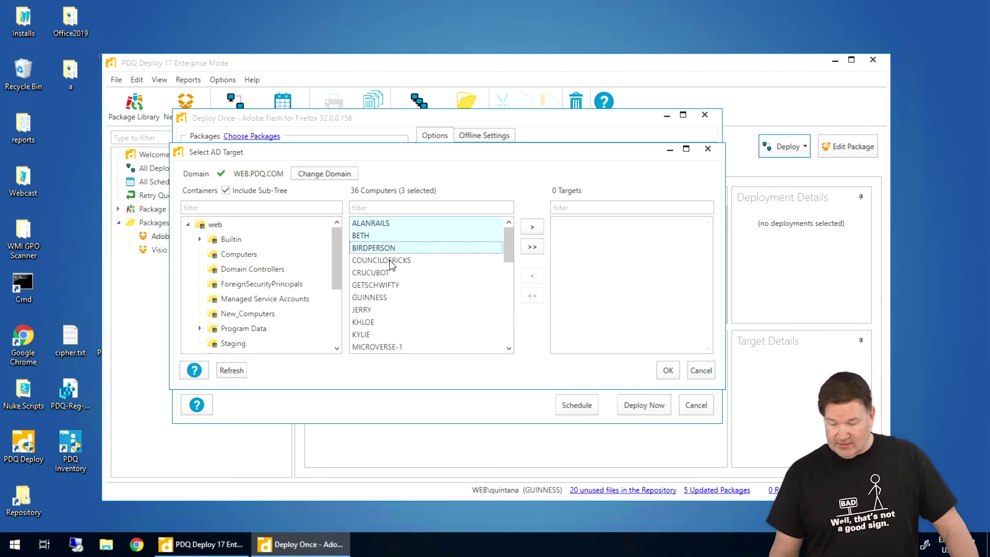
shift+click(369, 302)
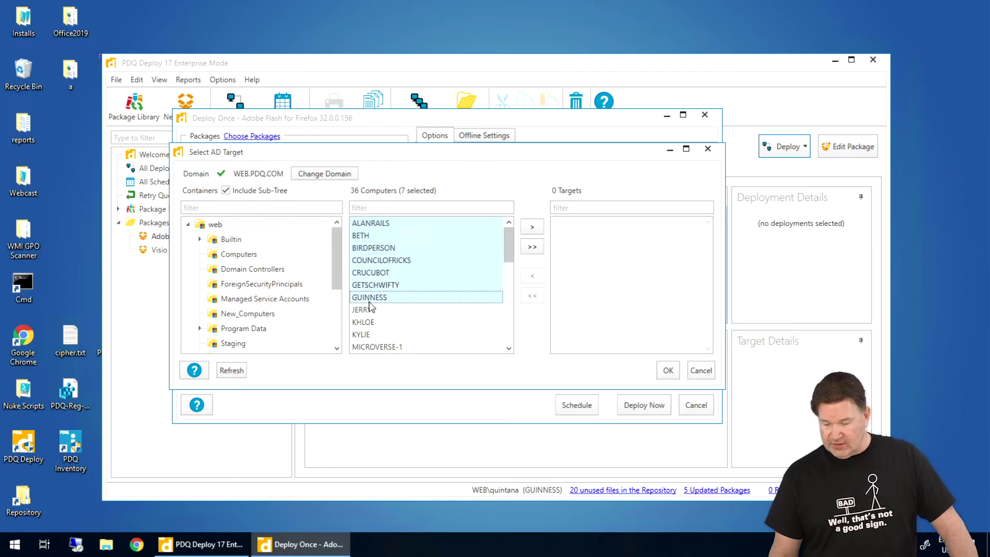
ctrl+click(360, 237)
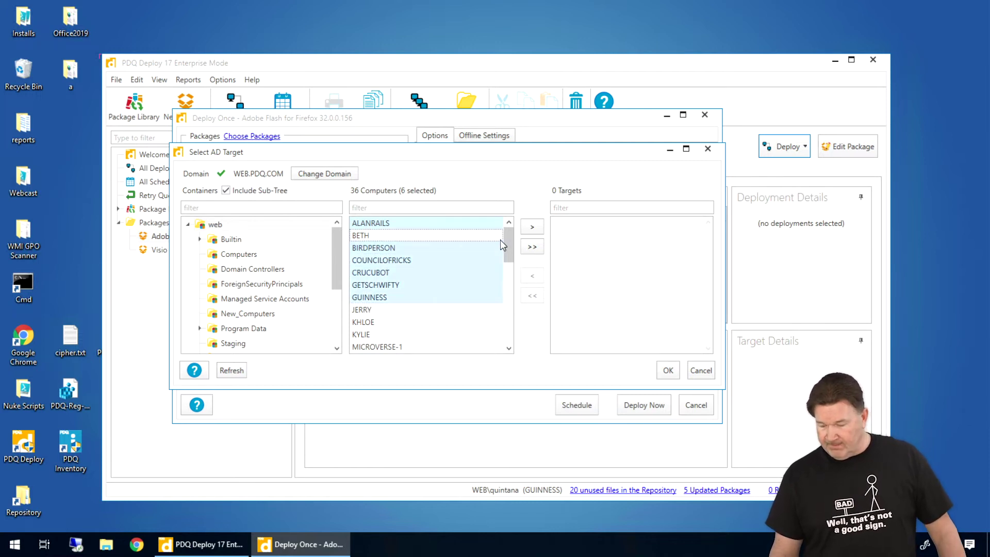
click(532, 227)
click(670, 373)
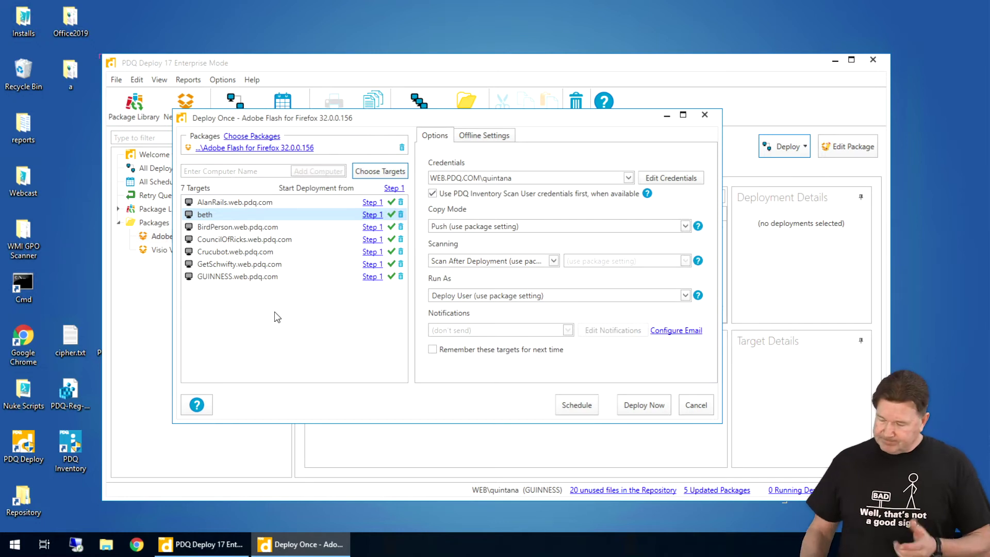
Step: Launch Deployment 8 of Adobe Flash for Firefox to all seven target computers
click(644, 404)
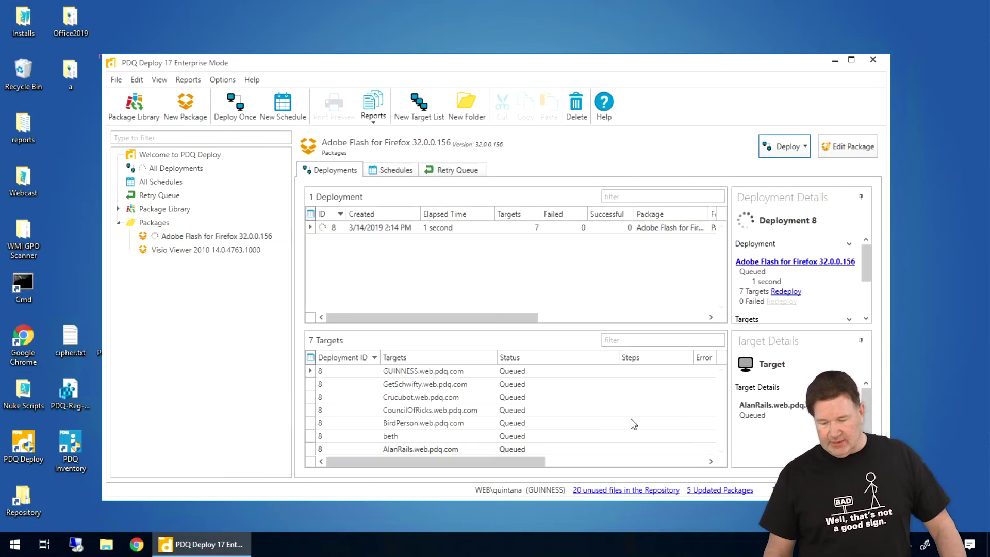